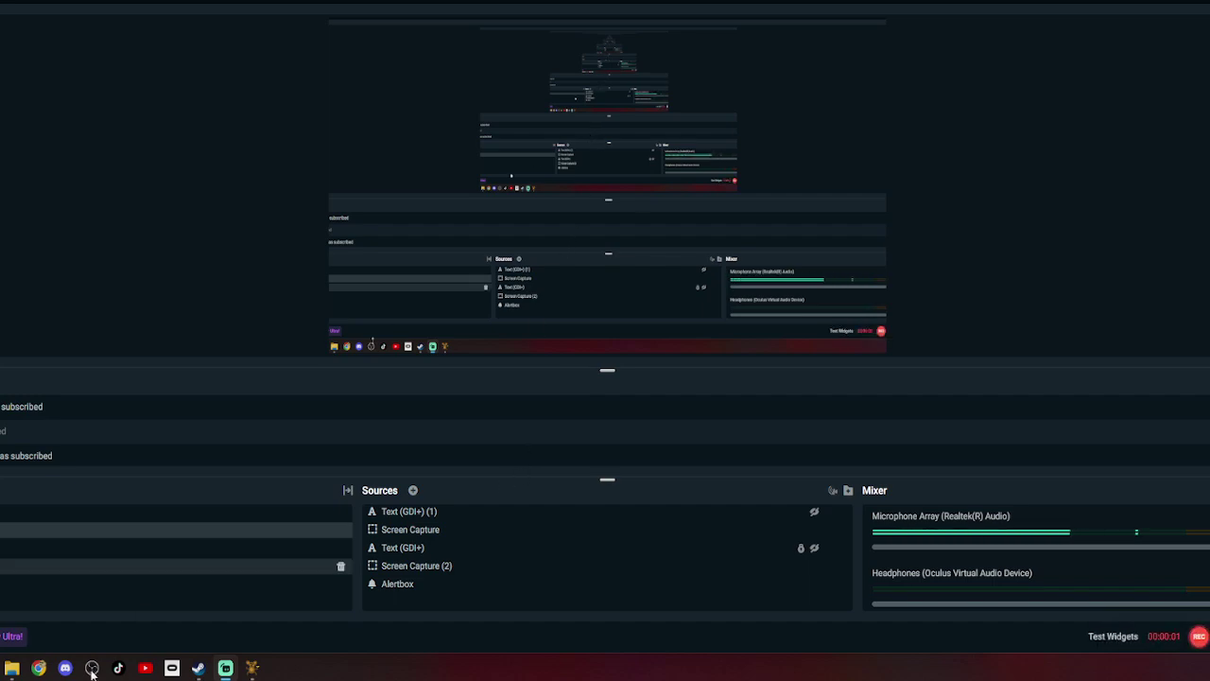
Step: Minimize OBS and close the plugins folder window to reveal the Gorilla Tag Steam page
click(91, 668)
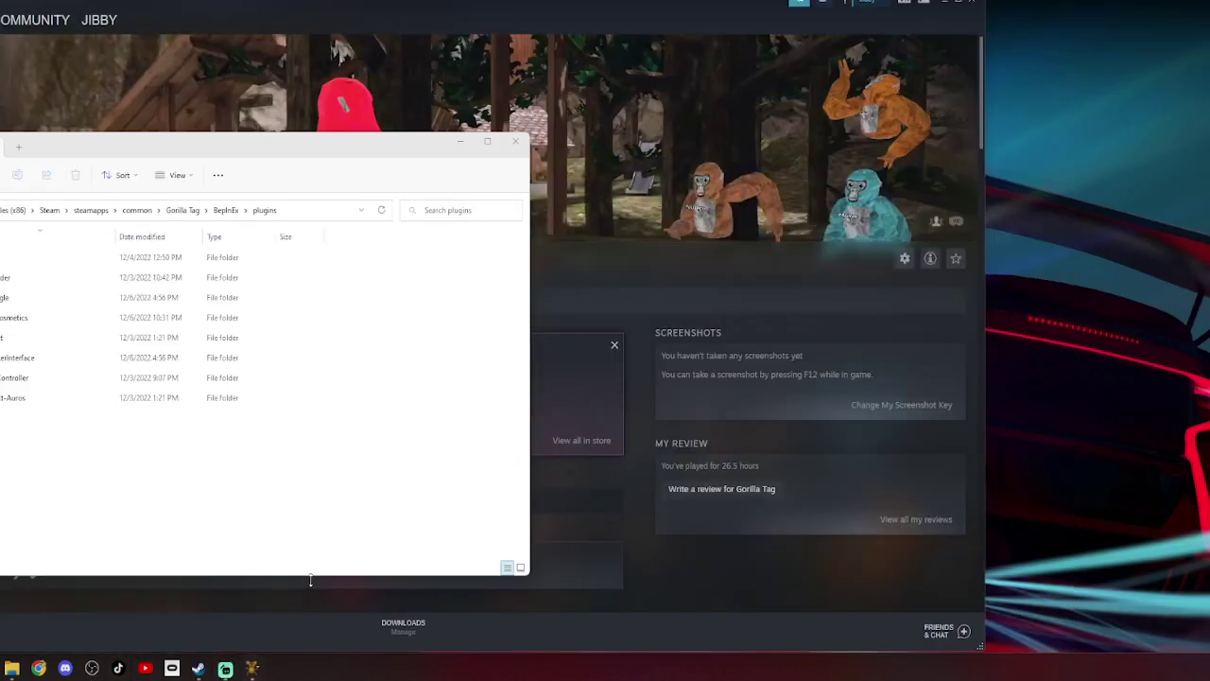
click(515, 140)
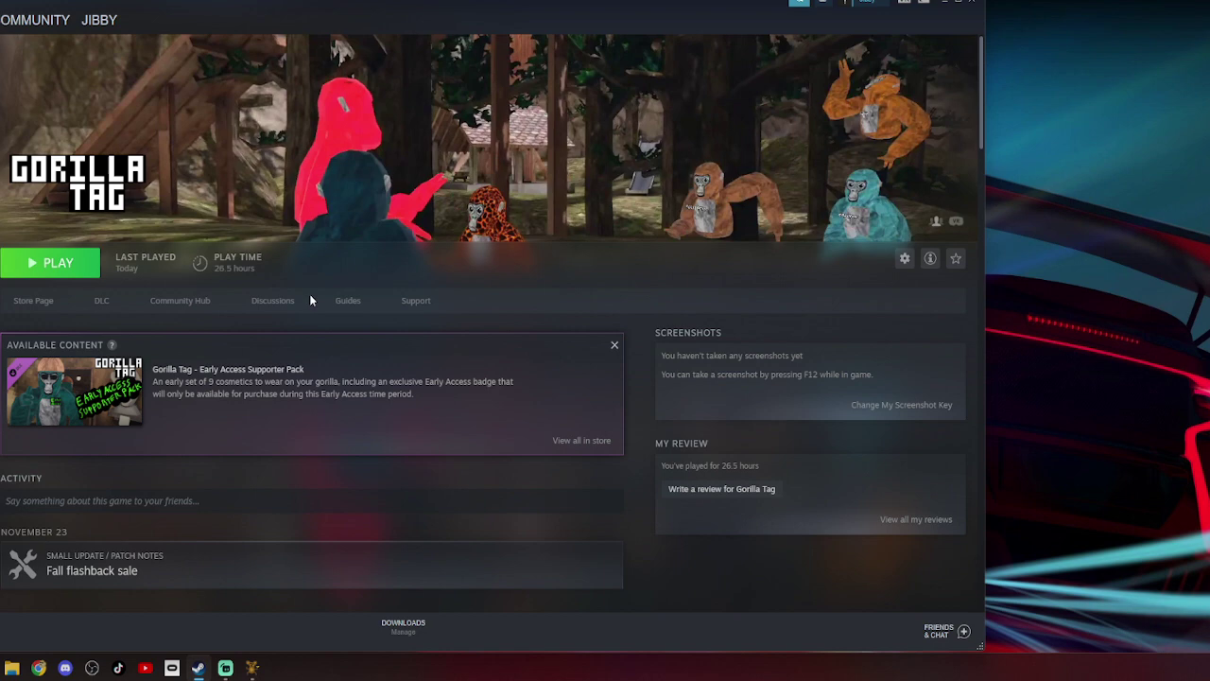
Step: Restart Monke Mod Manager and tick the Bepinject, Computer Interface, Extenject and Utilla libraries
click(943, 5)
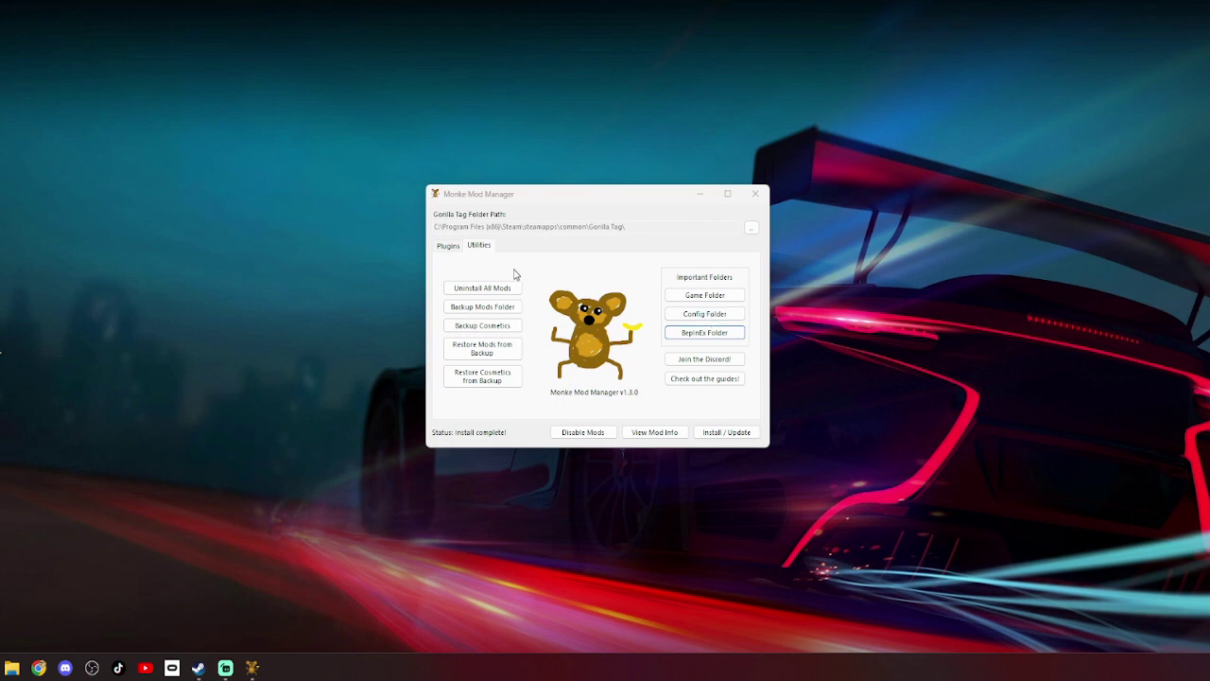
click(754, 193)
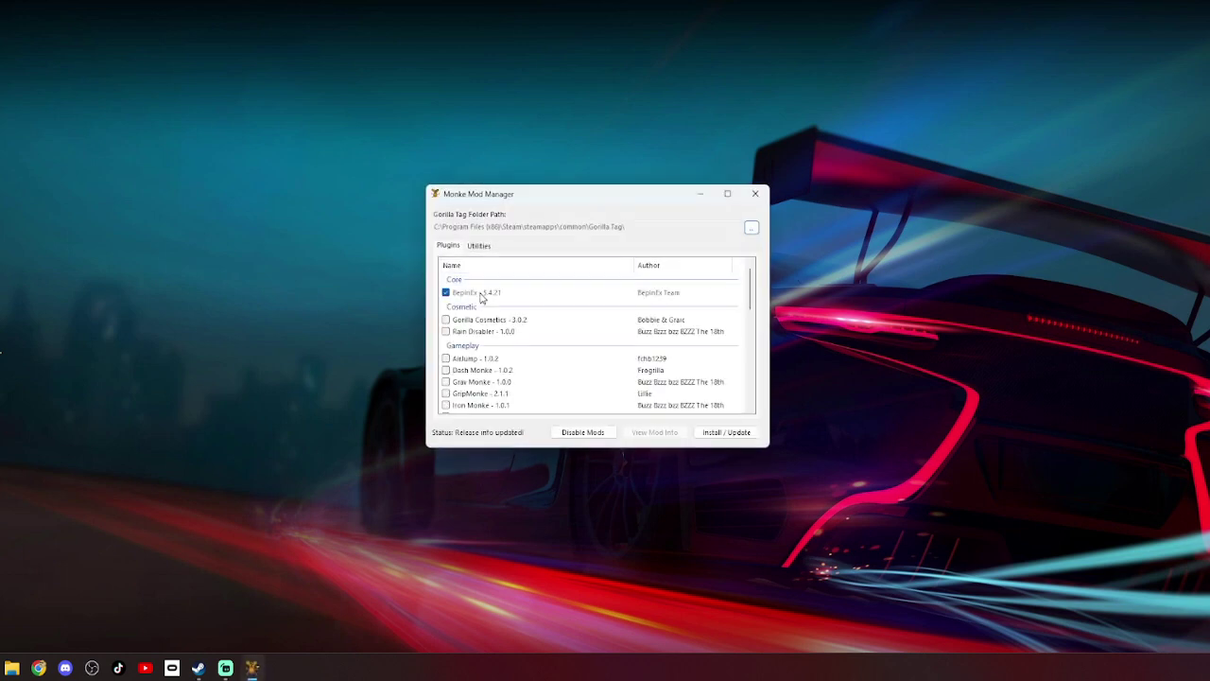
scroll(490, 348, down, 1)
scroll(473, 368, down, 10)
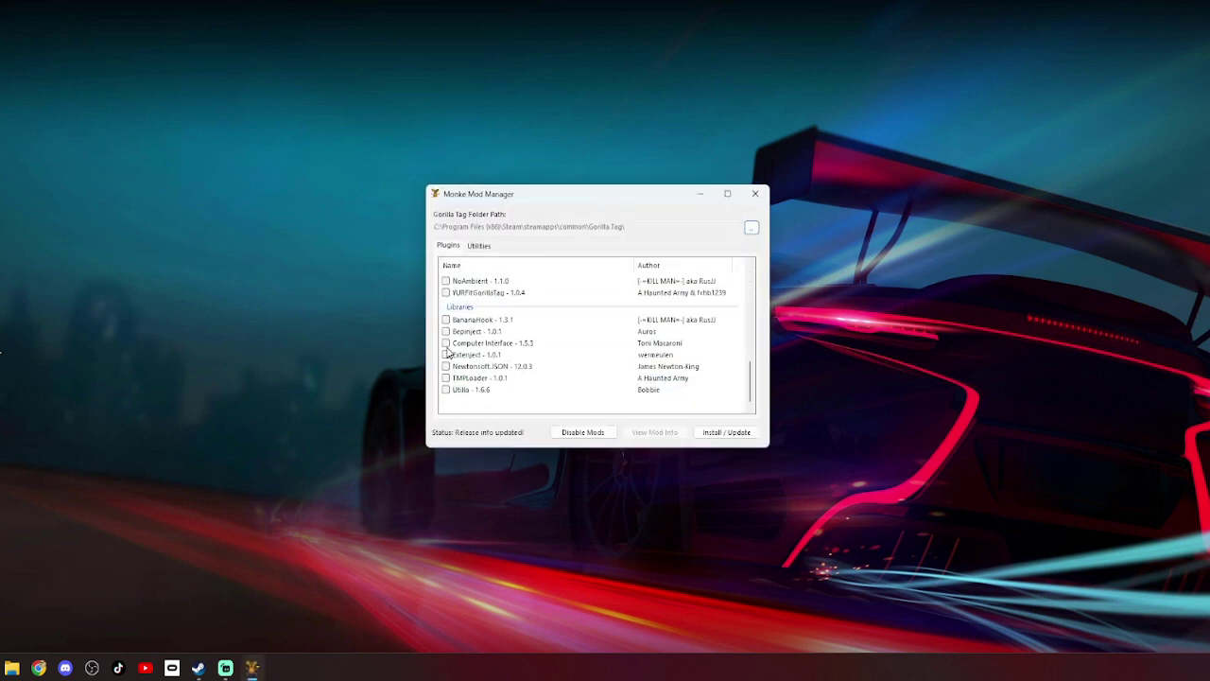
click(447, 352)
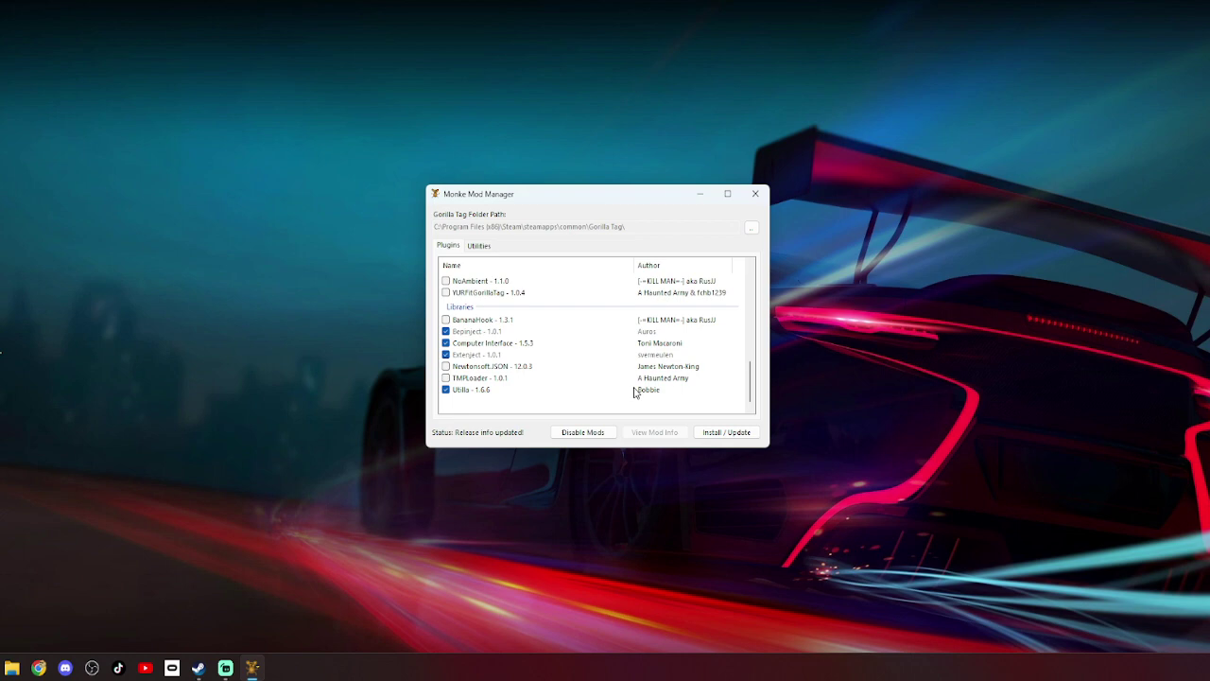
Step: Install the ticked libraries and open the game's BepInEx folder from Utilities
click(740, 432)
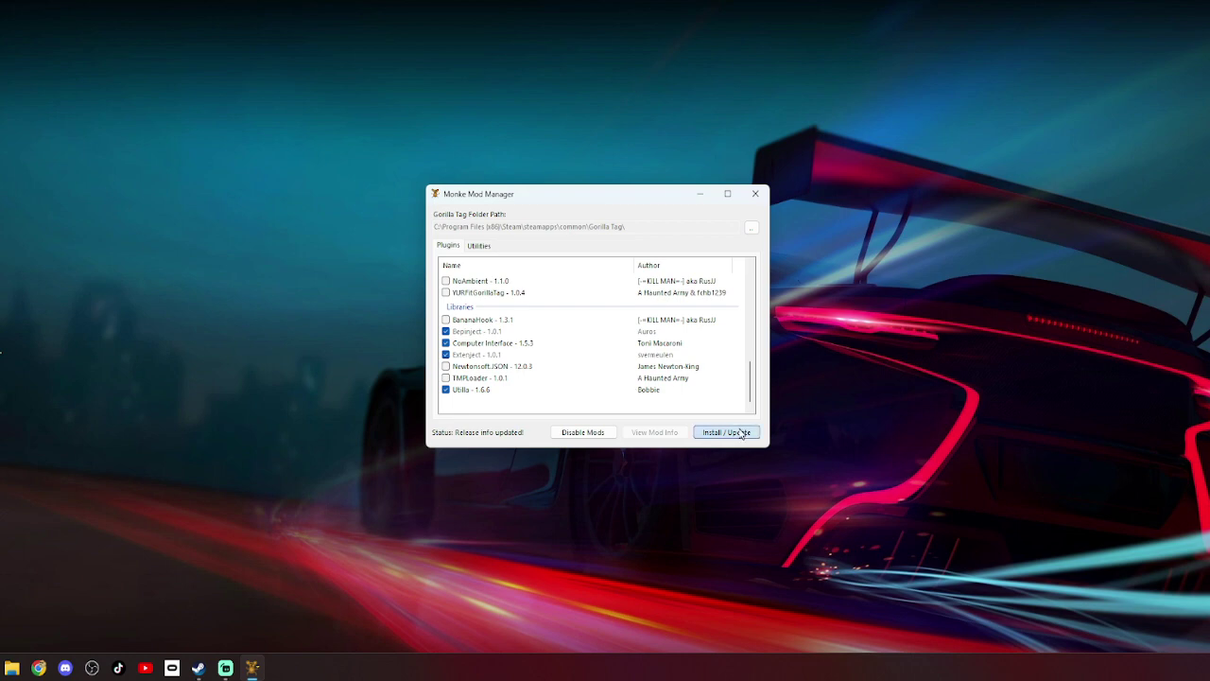
click(479, 246)
click(677, 338)
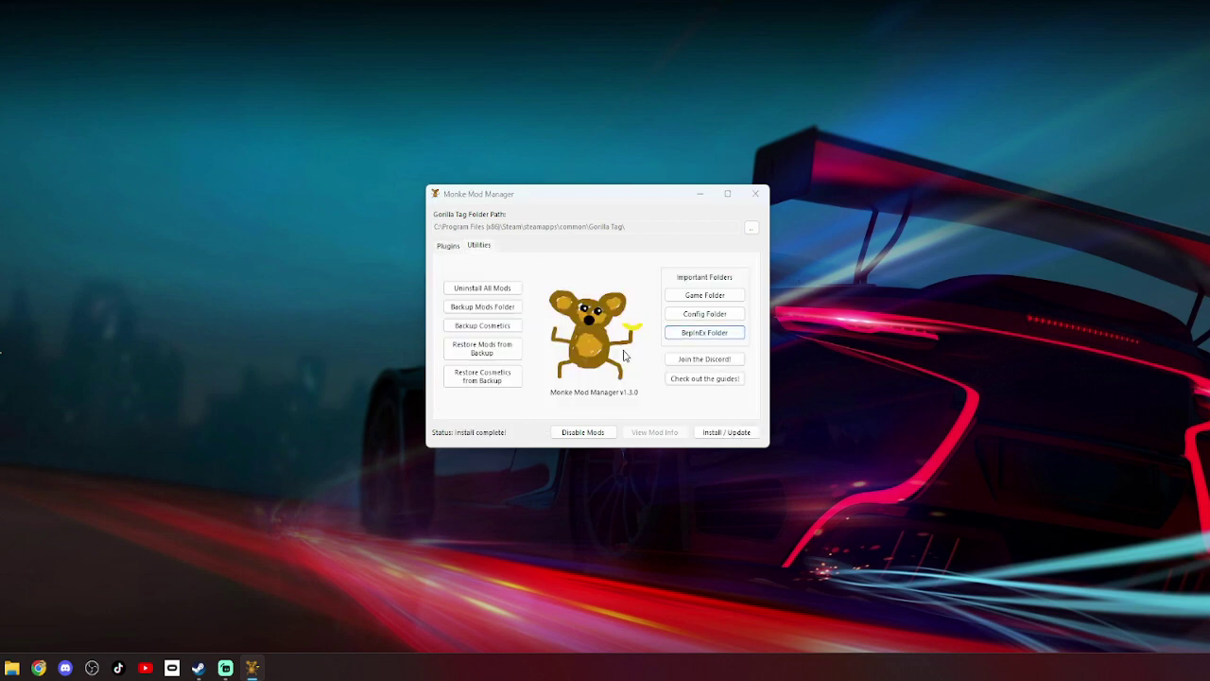
Step: Open BepInEx\plugins and review its eight mod folders, including Utilla, Extenject and ComputerInterface
drag(240, 152, 618, 155)
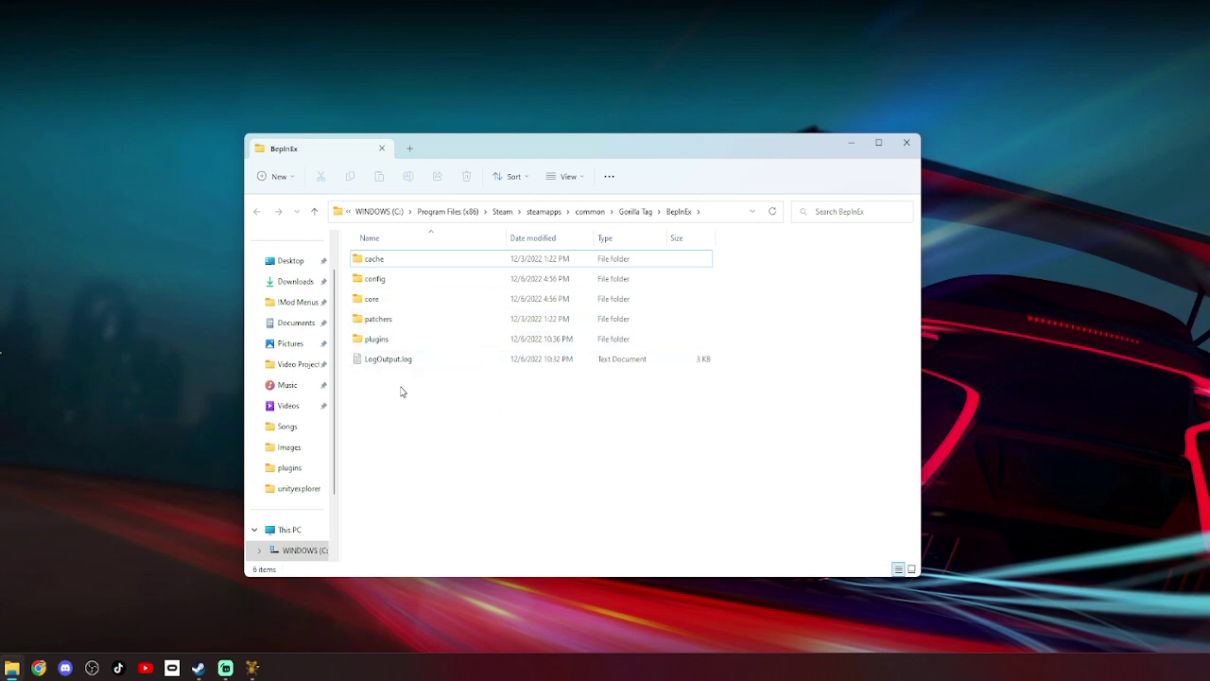
double_click(386, 340)
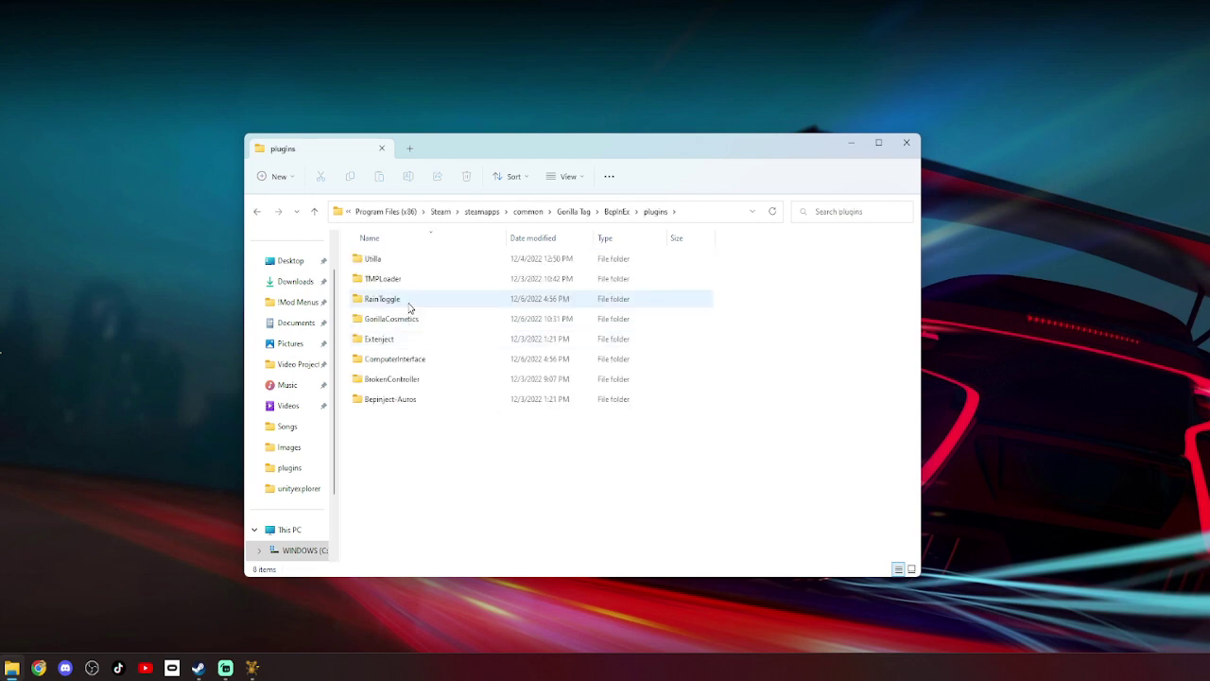
drag(477, 444, 427, 317)
click(426, 448)
drag(427, 449, 361, 303)
click(409, 502)
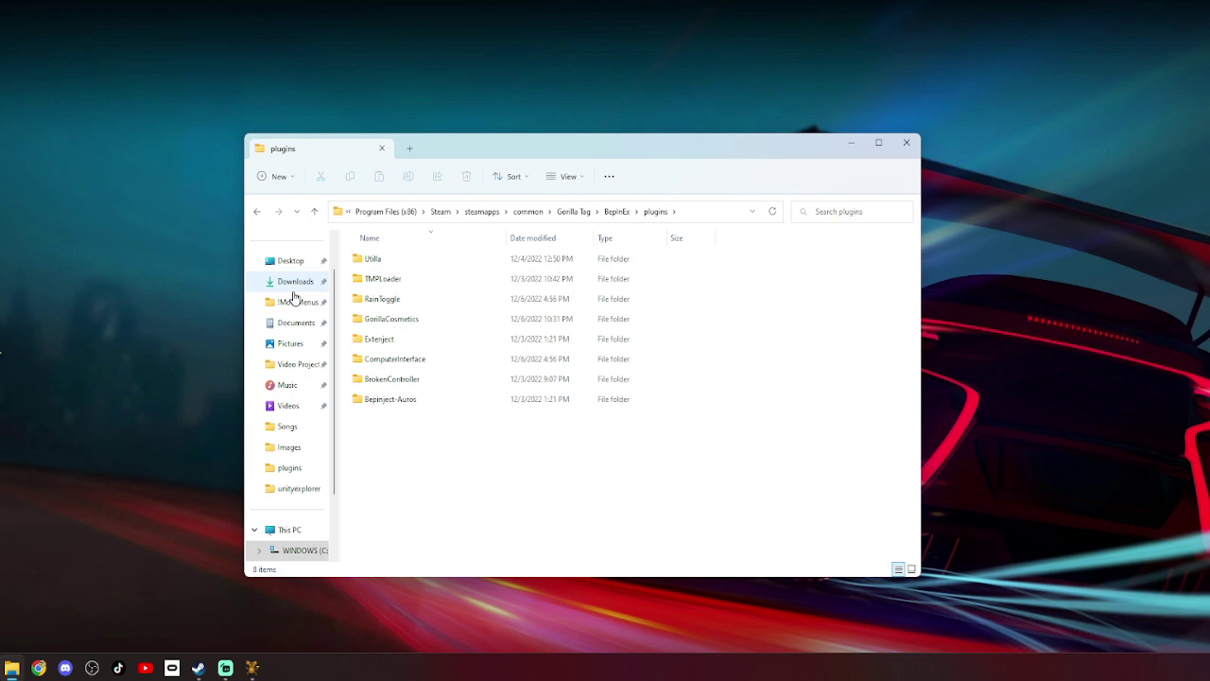
Step: Browse the Downloads folder and check the contents of plugins.zip
click(298, 287)
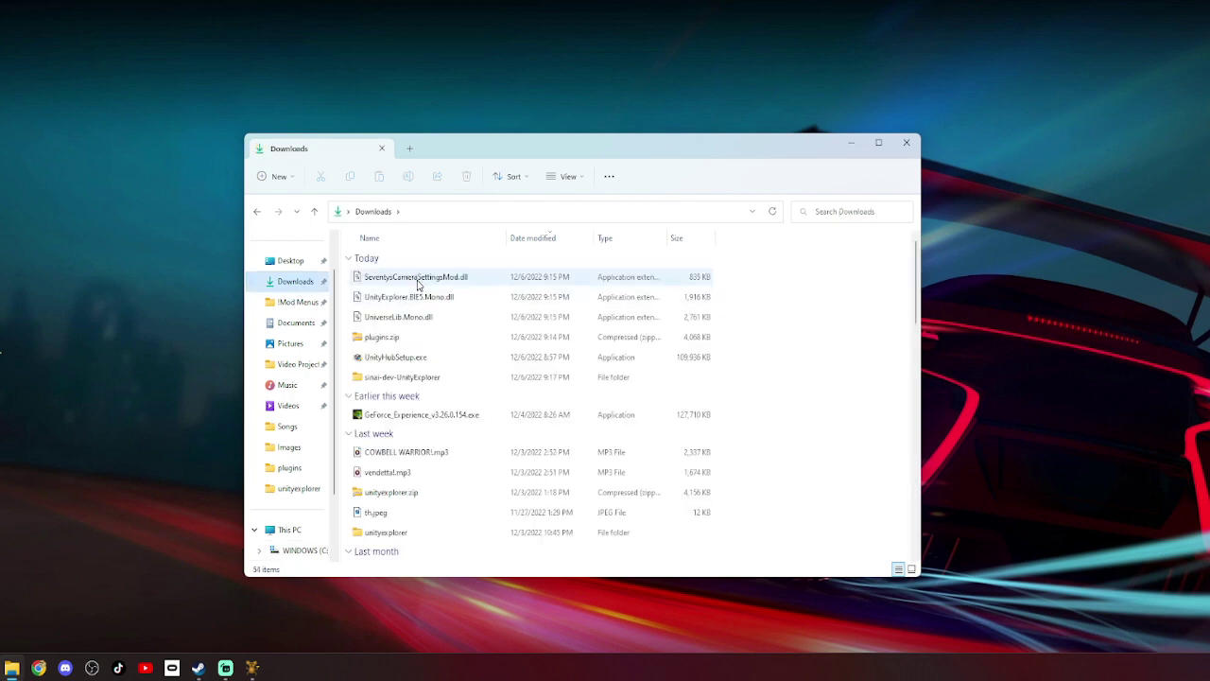
click(416, 277)
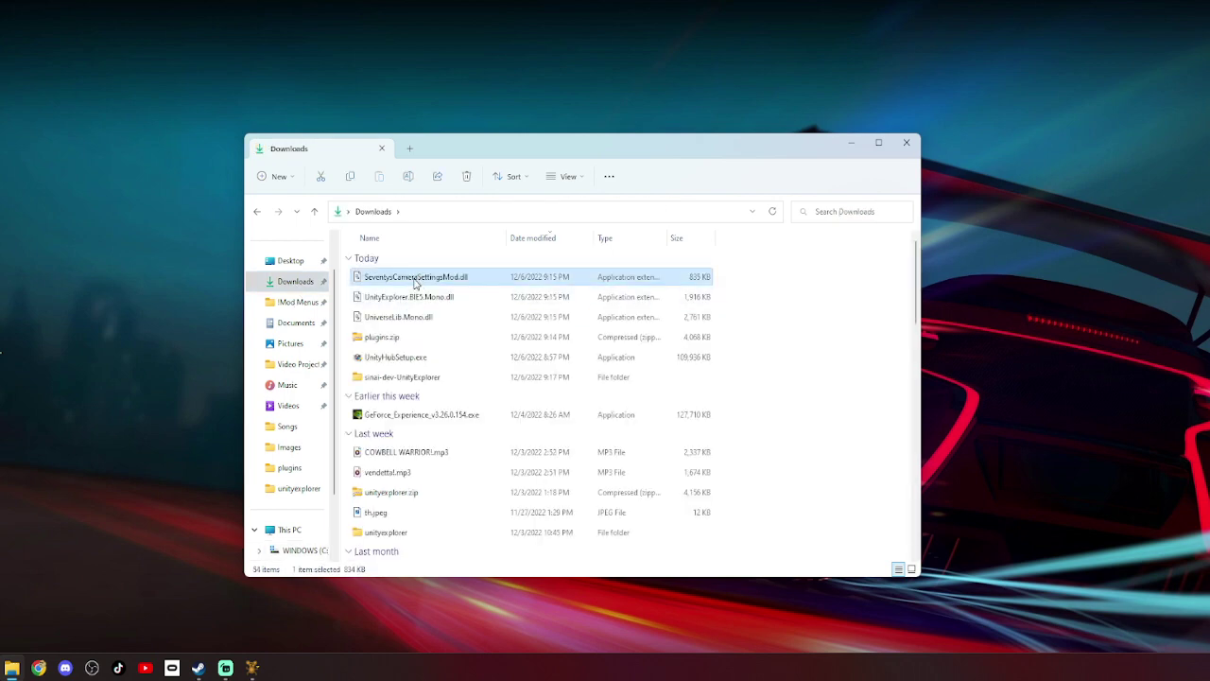
double_click(391, 339)
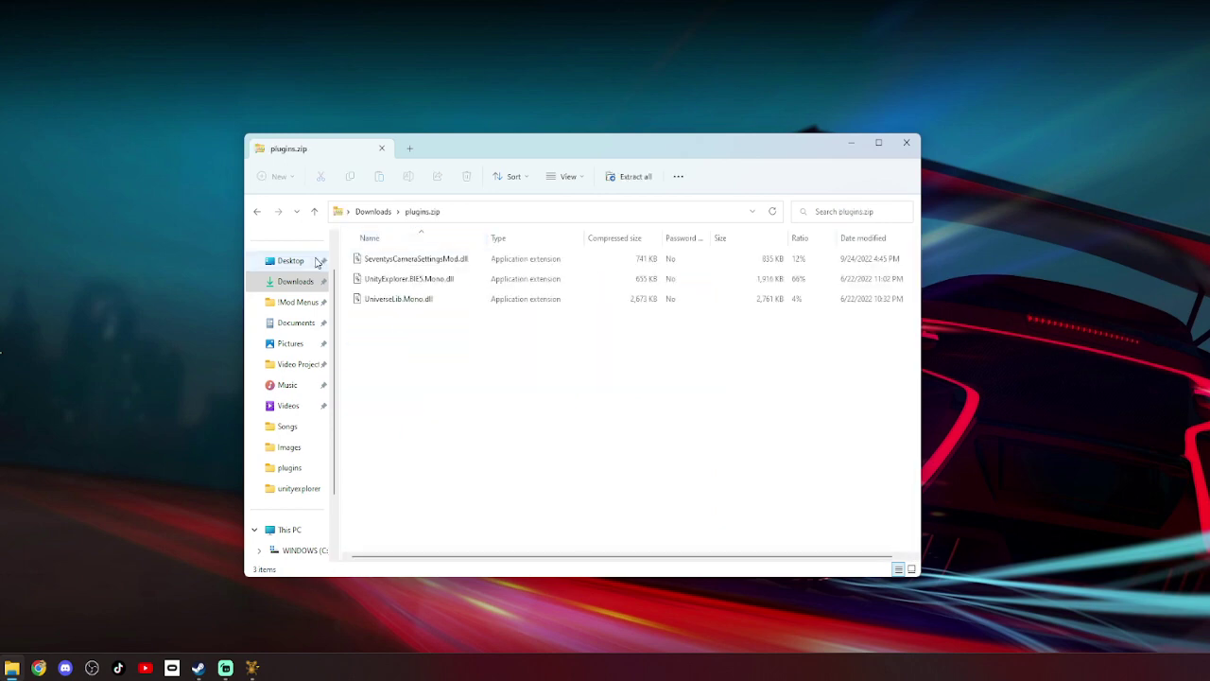
key(alt+Left)
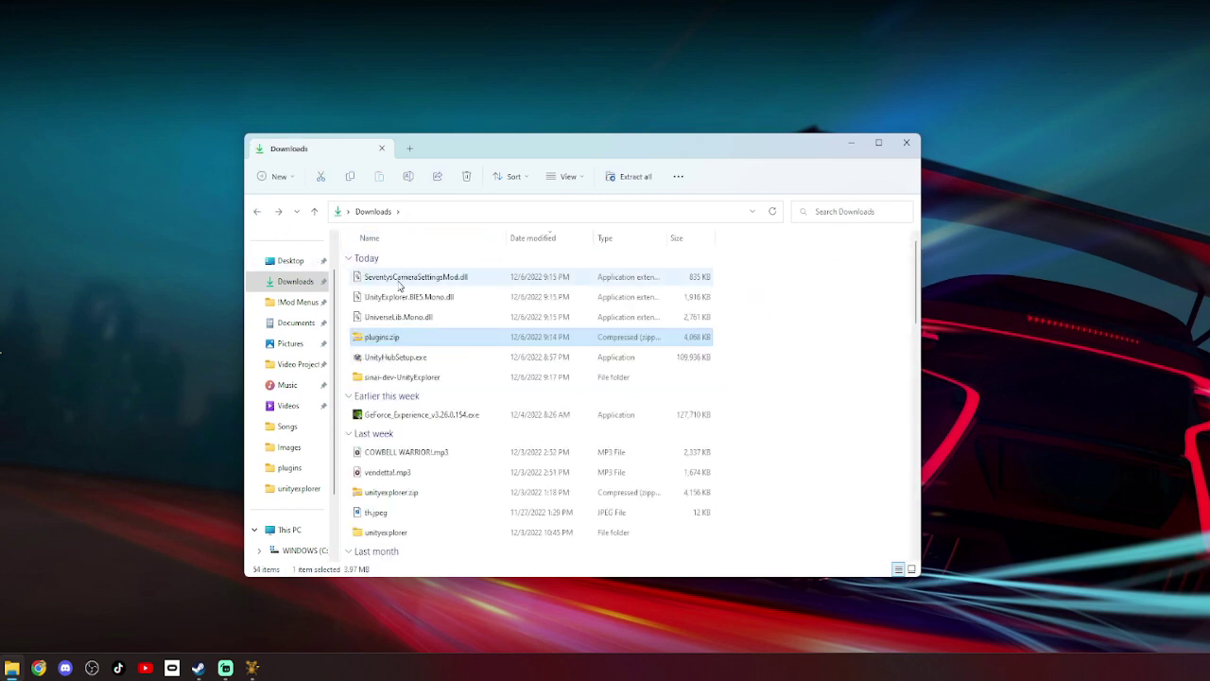
Step: Move the three DLLs, including UniverseLib.Mono and UnityExplorer.BIE5.Mono, into the plugins folder
click(395, 319)
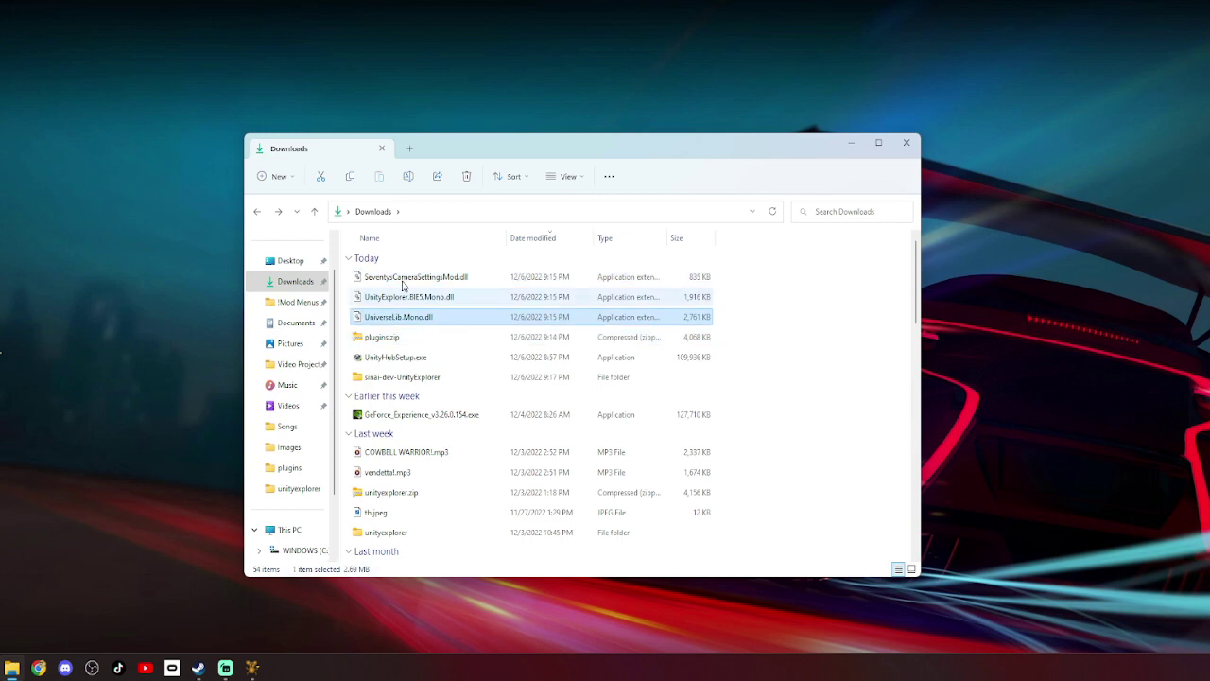
shift+click(401, 280)
mouse_move(402, 282)
mouse_down()
mouse_move(377, 294)
mouse_move(305, 482)
mouse_move(293, 470)
mouse_up()
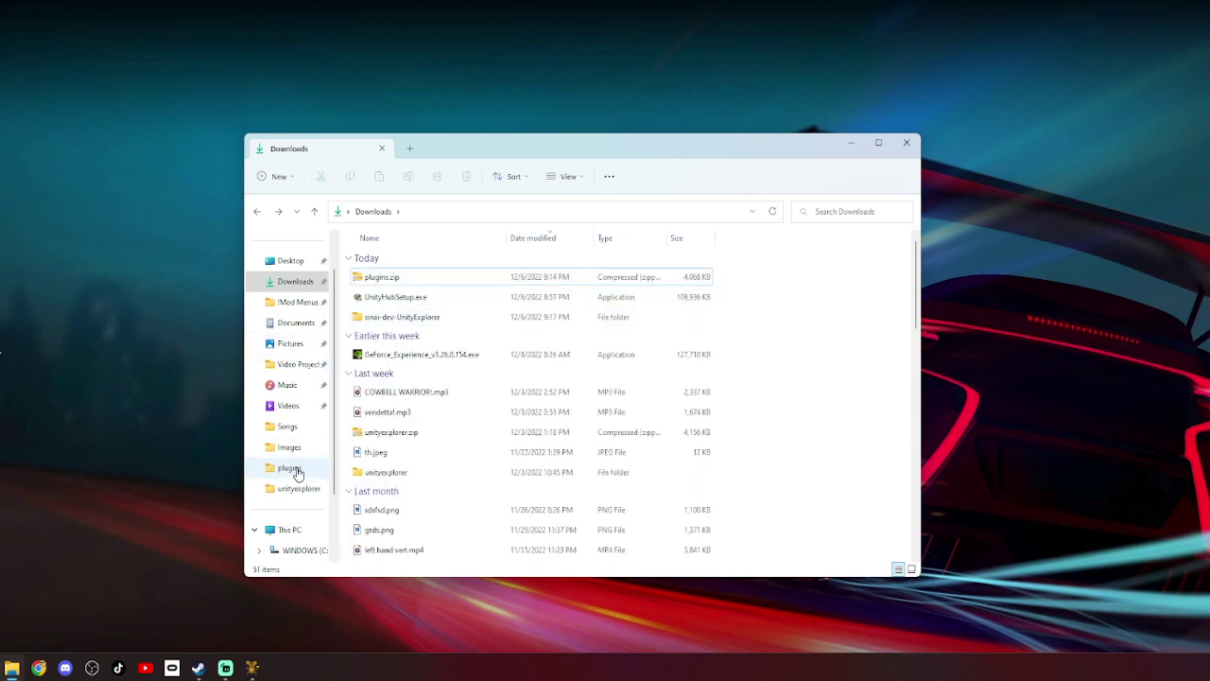
click(291, 468)
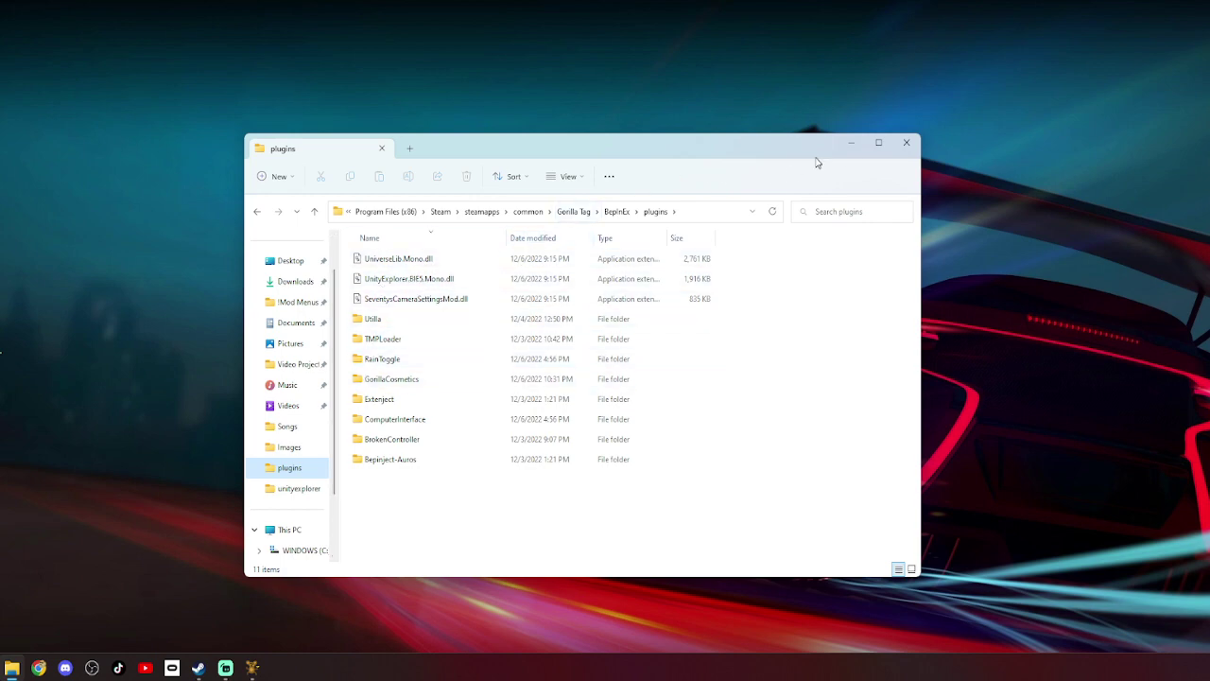
Step: Launch Gorilla Tag from its Steam library page so UnityExplorer 4.9.0 loads
click(848, 147)
click(196, 668)
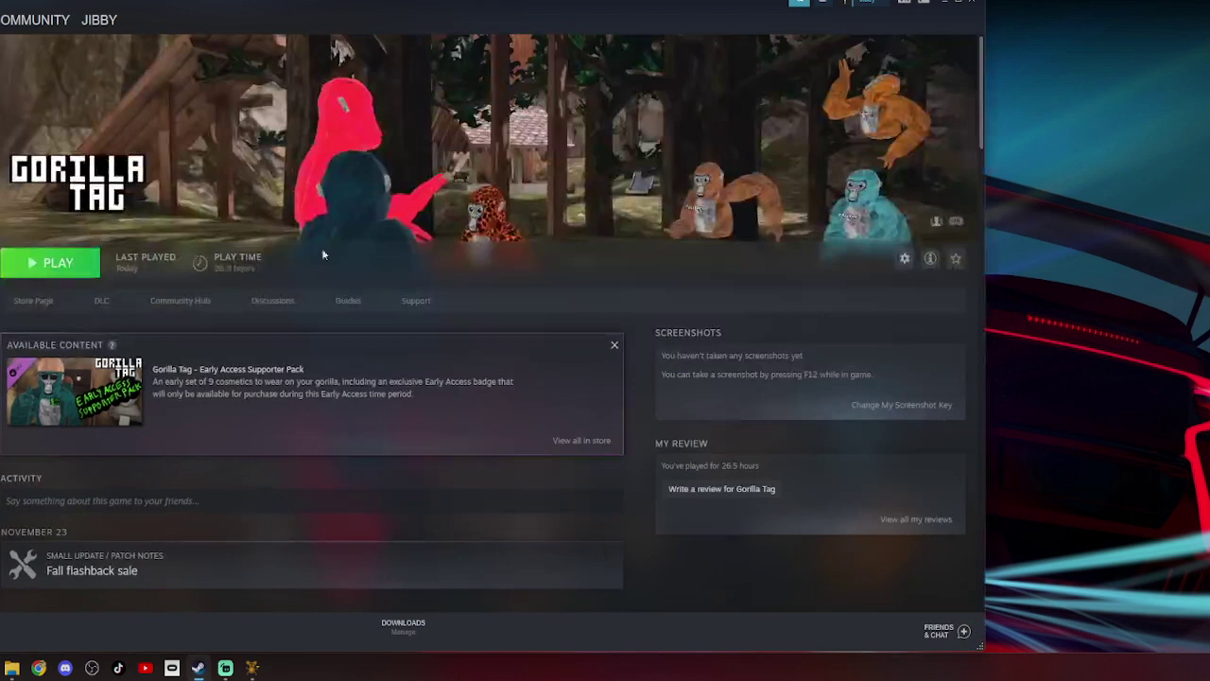
click(72, 277)
click(596, 366)
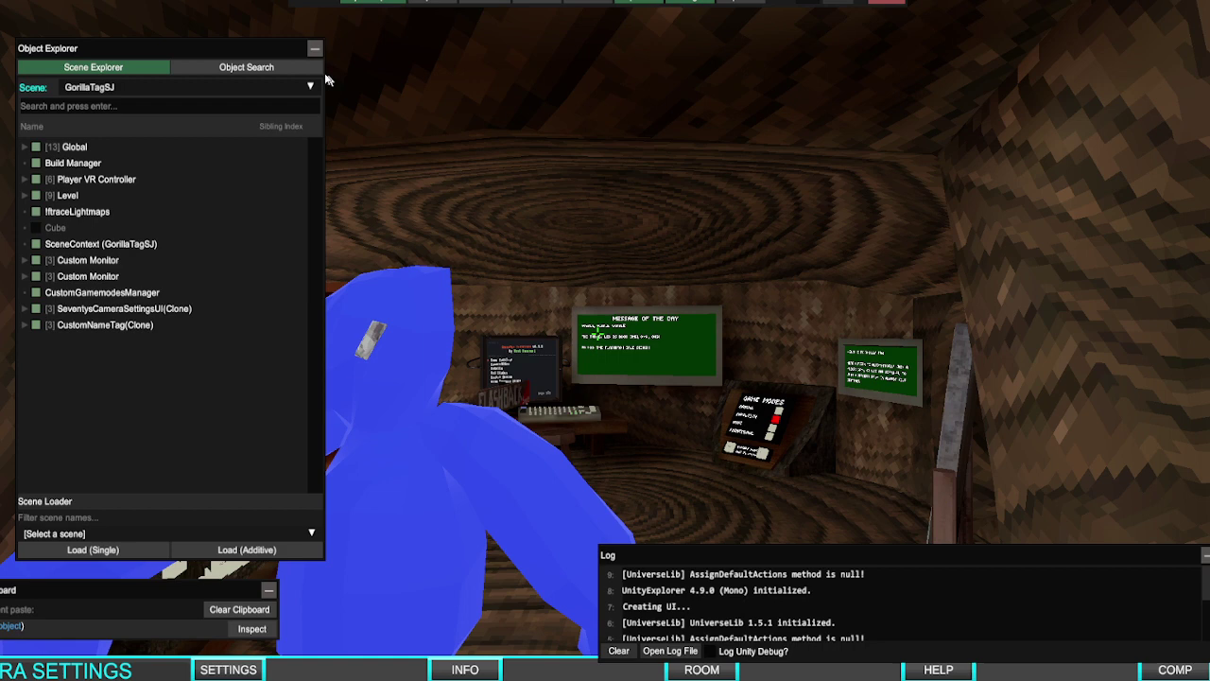
Step: Minimize the UnityExplorer Object Explorer, Clipboard and Log panels
click(314, 50)
click(269, 589)
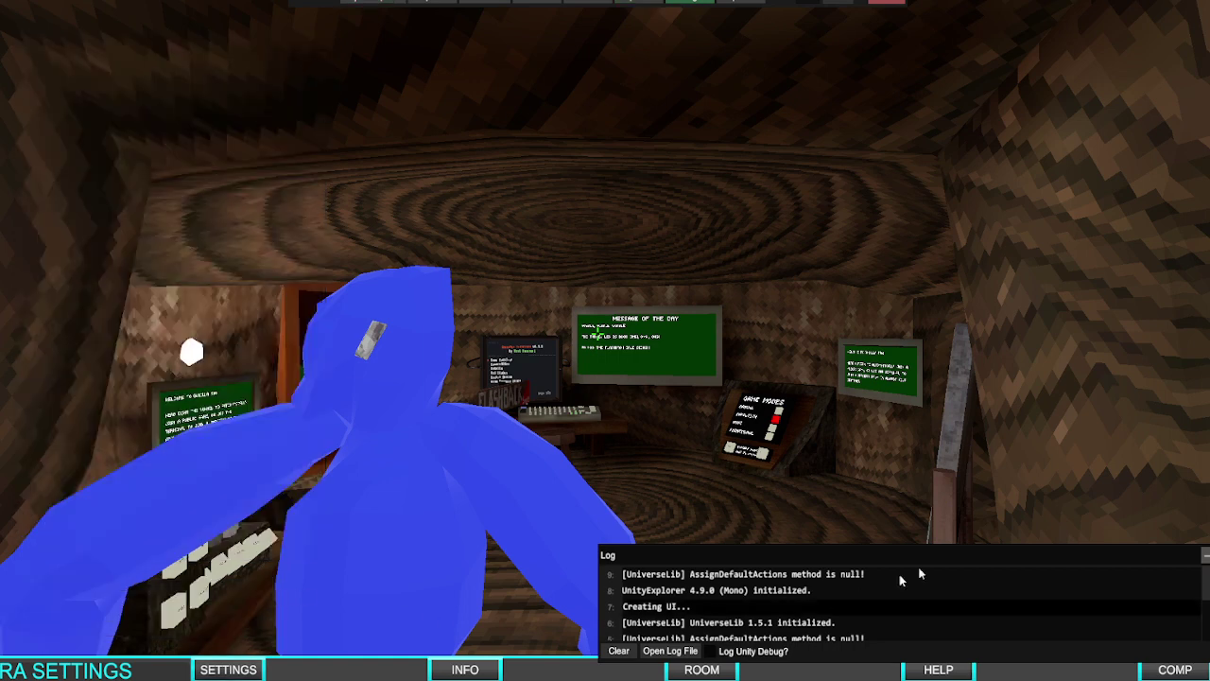
click(1206, 560)
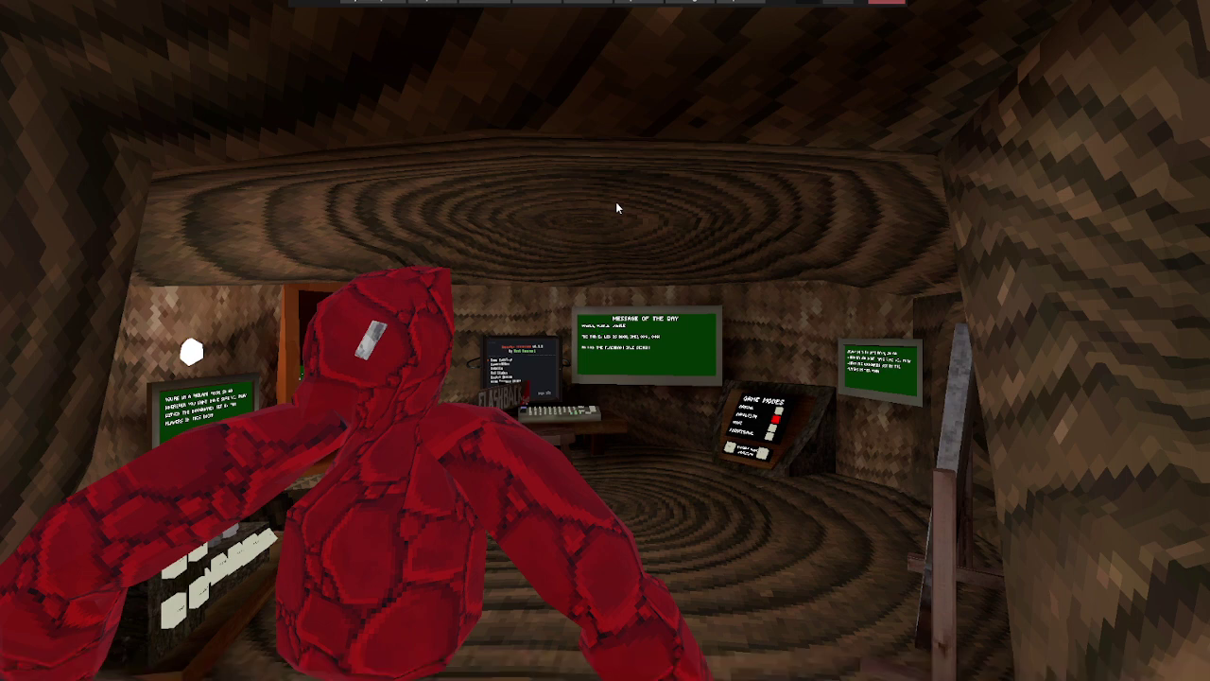
Step: Begin UnityExplorer Freecam with Use Game Camera enabled, then hide the Freecam window
click(589, 2)
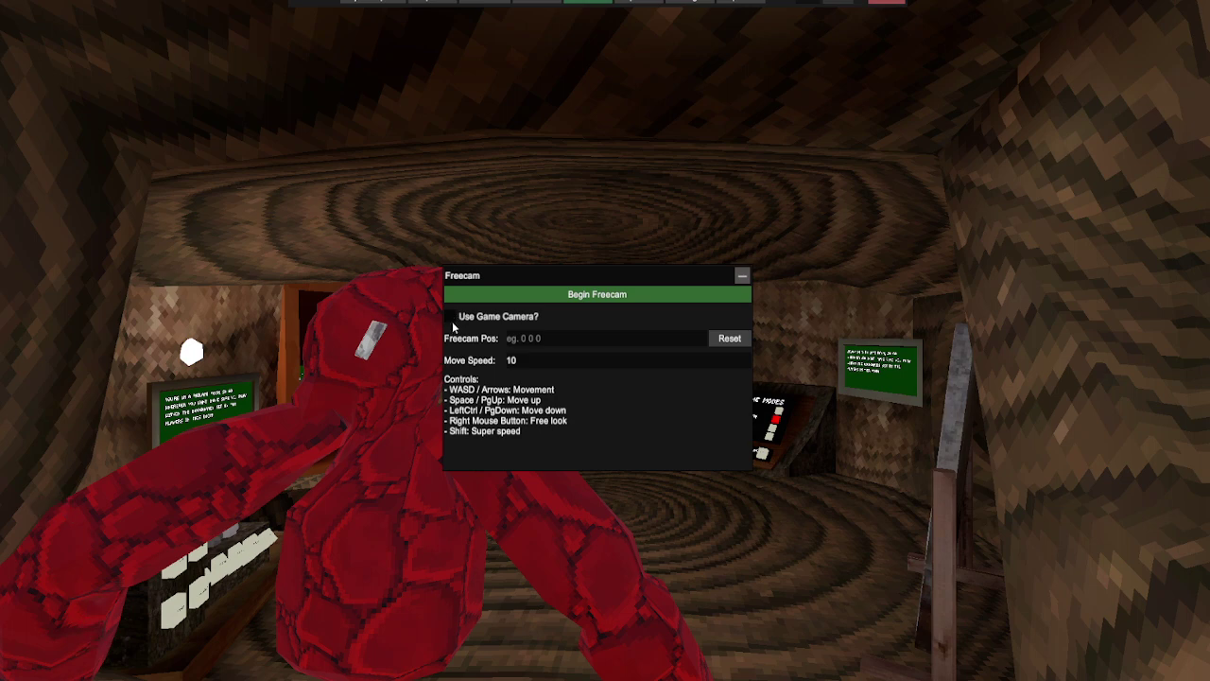
click(450, 315)
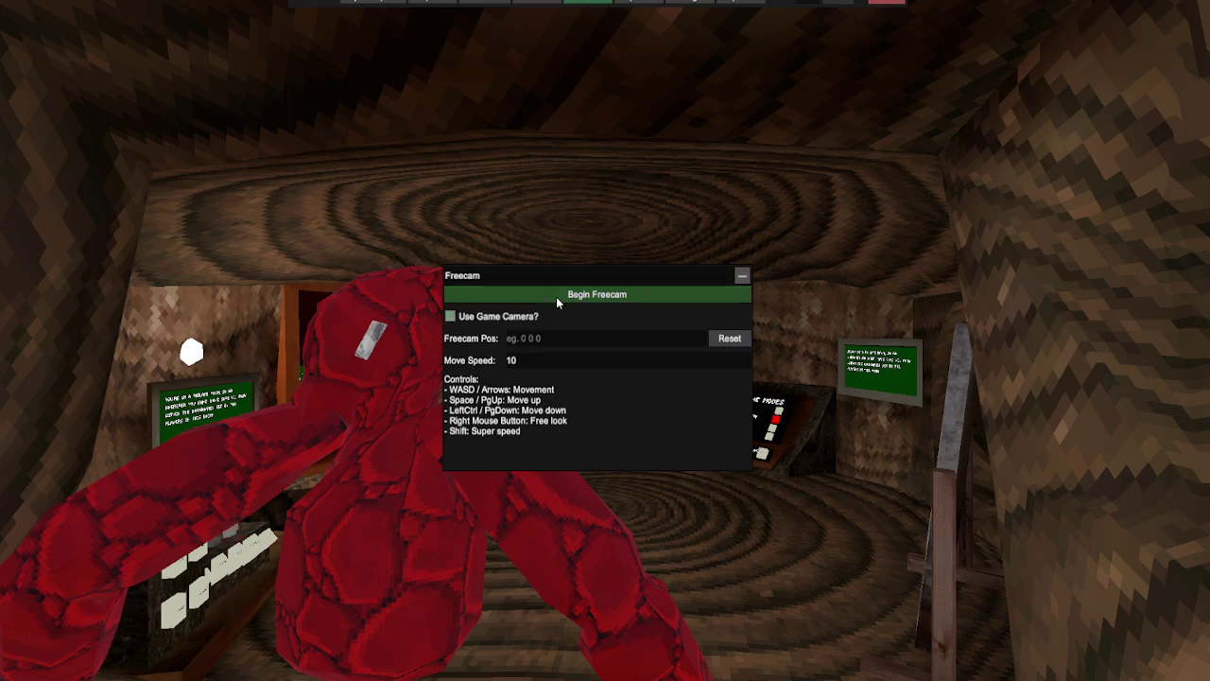
click(556, 296)
mouse_move(572, 270)
mouse_down()
mouse_move(0, 0)
mouse_move(143, 57)
mouse_move(128, 20)
mouse_up()
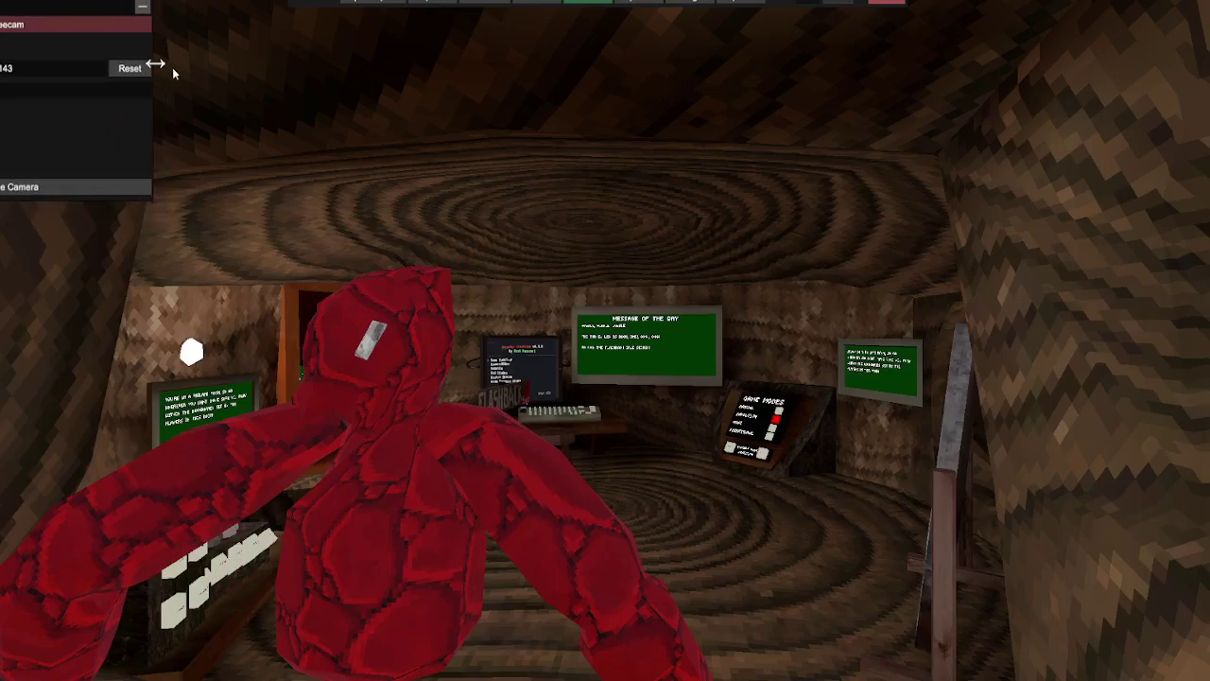
click(143, 8)
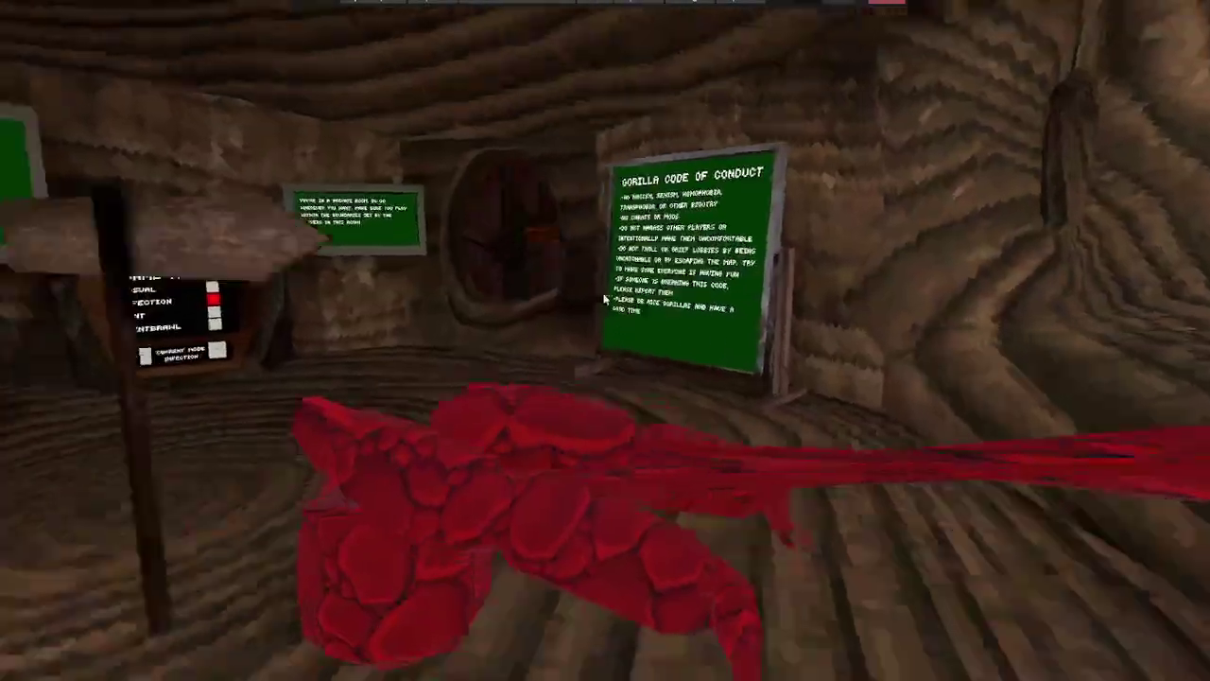